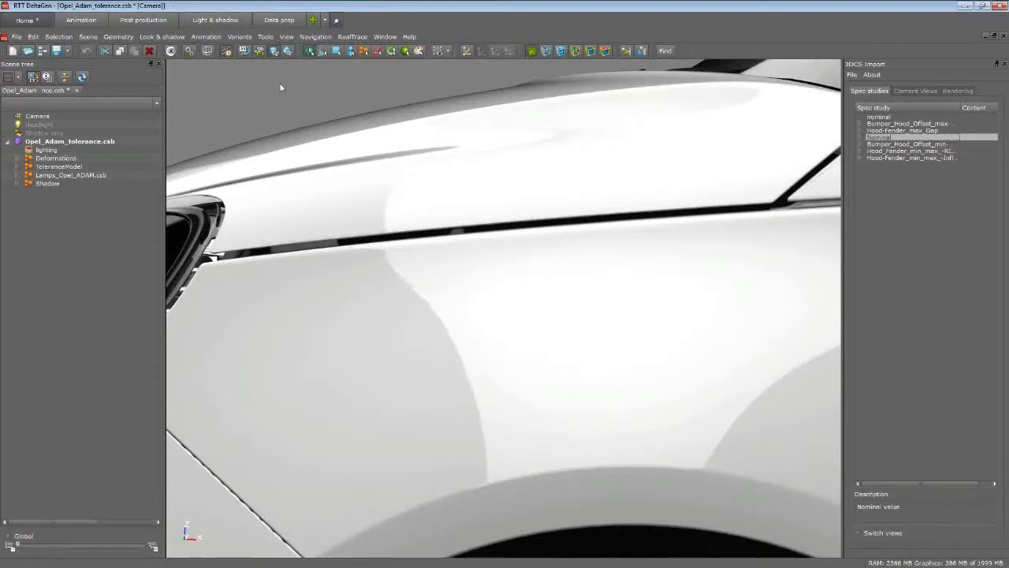
# Check the plug-in window list and show the camera views imported through 3DCS Import
pyautogui.click(384, 37)
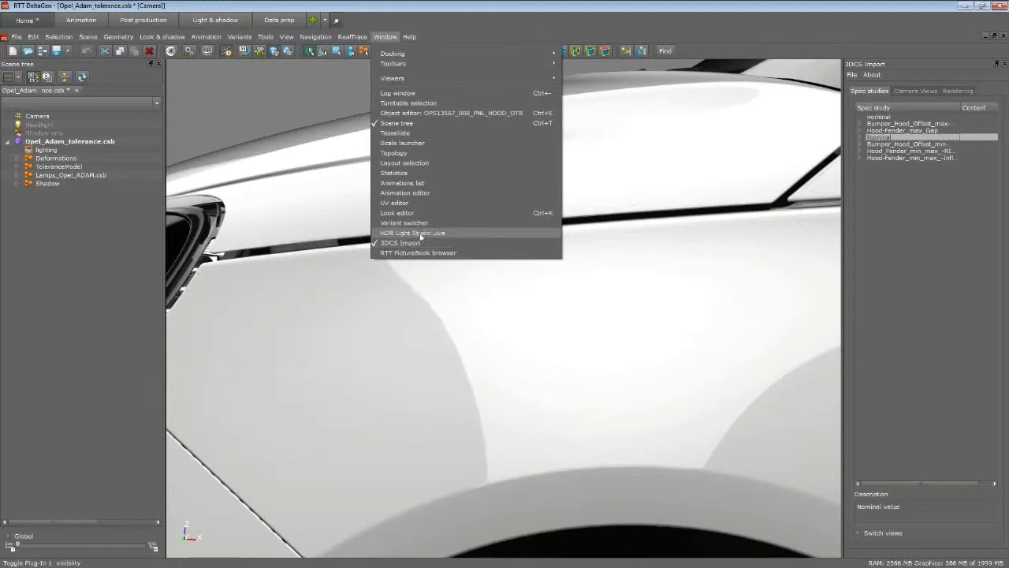
pyautogui.click(936, 28)
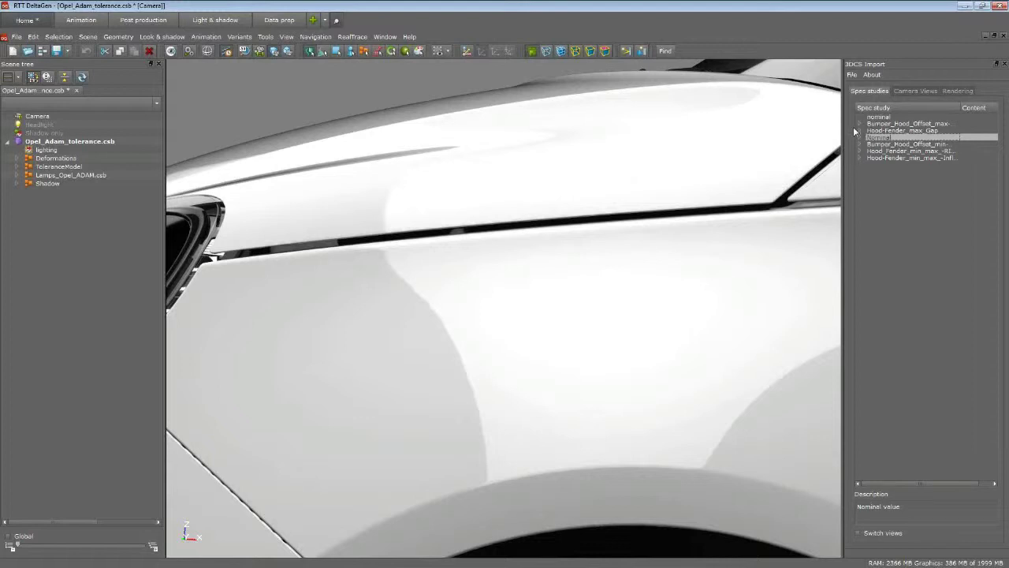
pyautogui.click(917, 92)
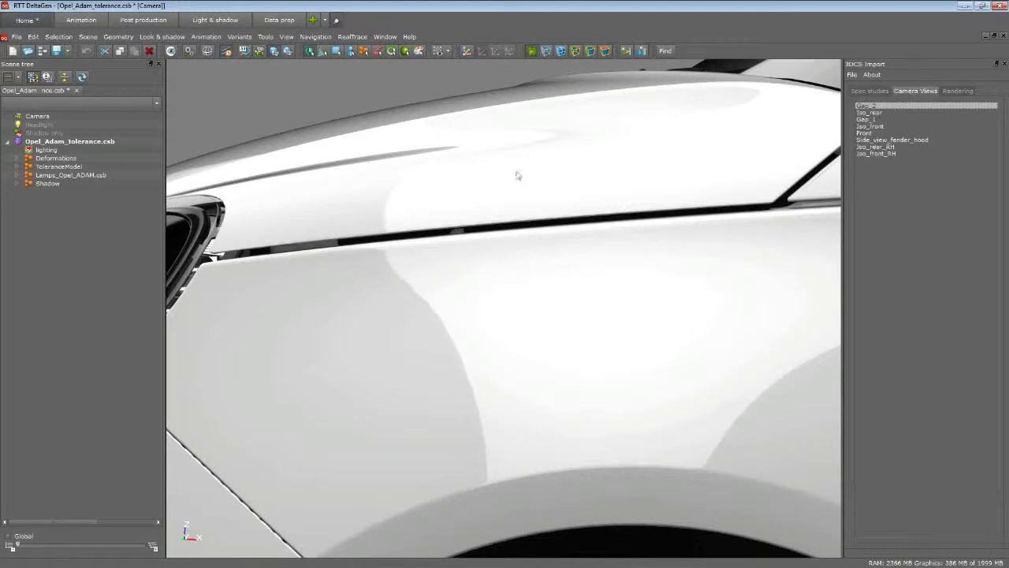
pyautogui.click(202, 106)
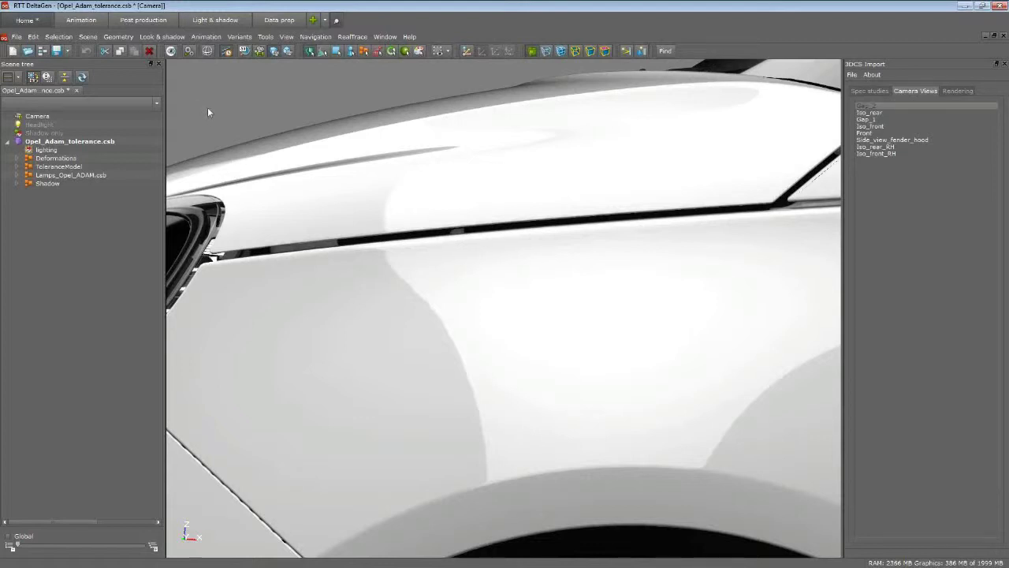
# Bring the whole car into view, examine the materials in the look library, and close the library
pyautogui.moveTo(352, 340); pyautogui.dragTo(446, 372)
pyautogui.moveTo(445, 372); pyautogui.dragTo(547, 331, button='right')
pyautogui.moveTo(547, 331)
pyautogui.mouseDown()
pyautogui.moveTo(510, 312)
pyautogui.moveTo(521, 318)
pyautogui.moveTo(546, 296)
pyautogui.moveTo(512, 317)
pyautogui.moveTo(540, 326)
pyautogui.mouseUp()
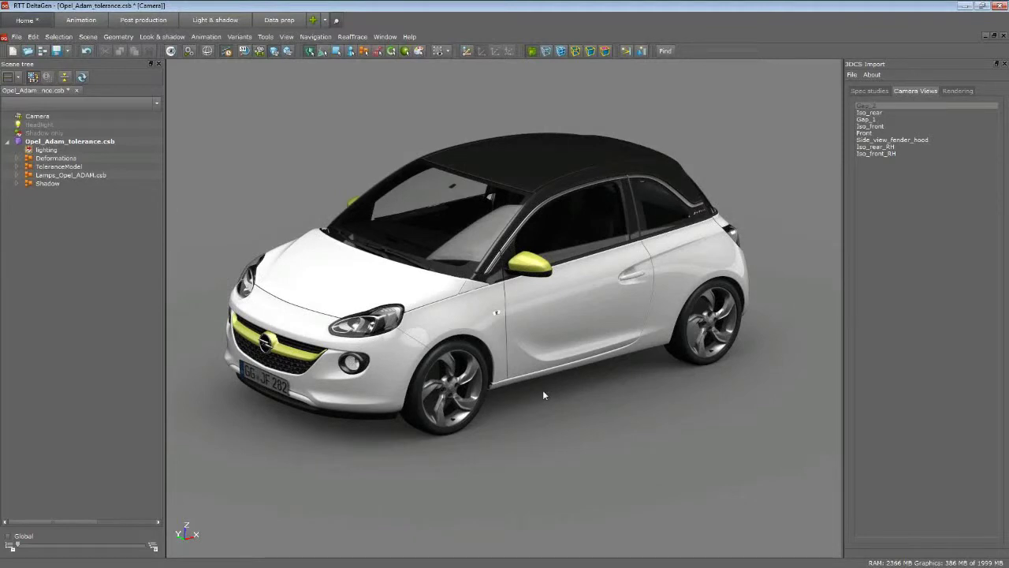
pyautogui.click(162, 36)
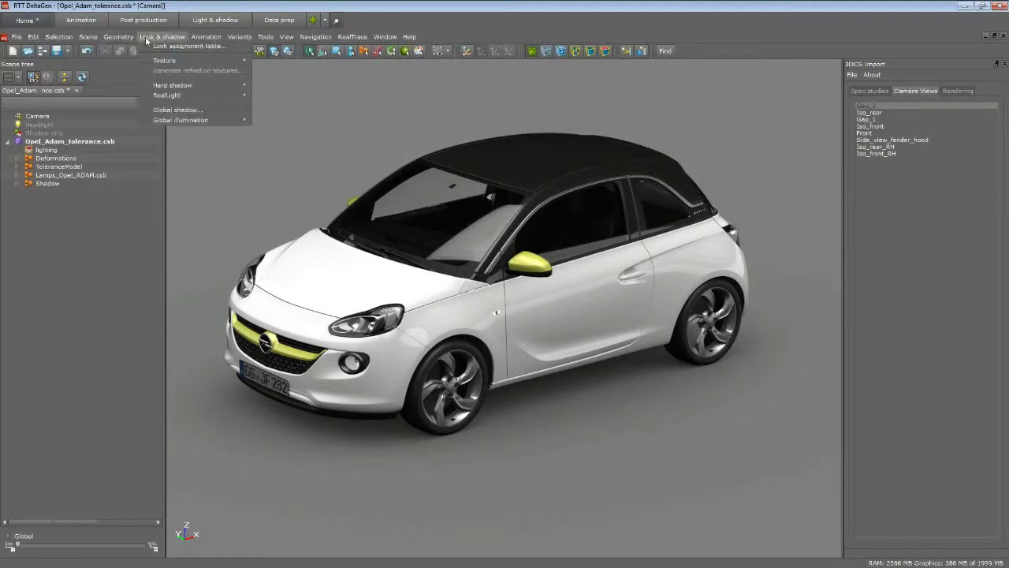
pyautogui.click(157, 55)
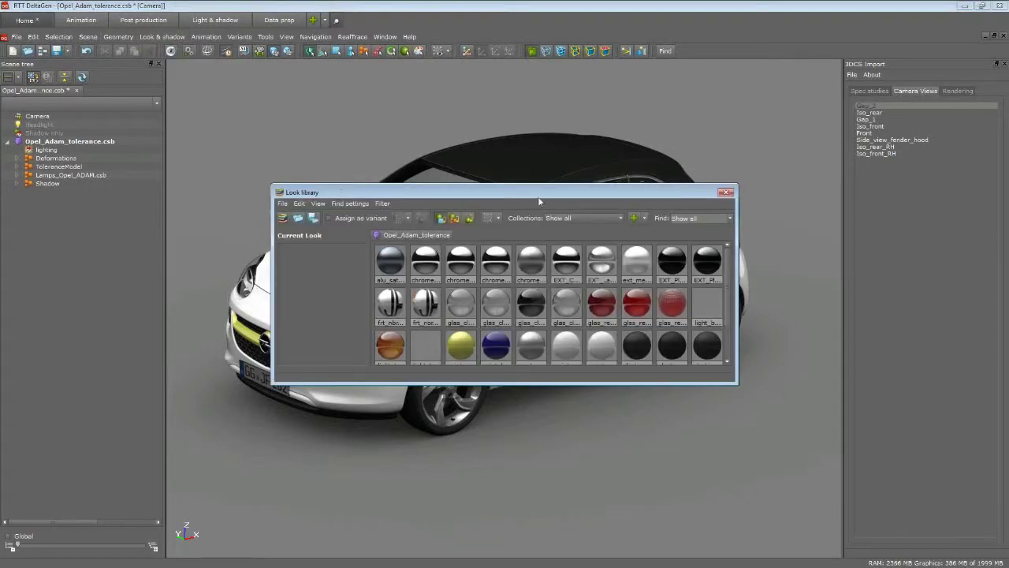
pyautogui.moveTo(537, 197); pyautogui.dragTo(766, 303)
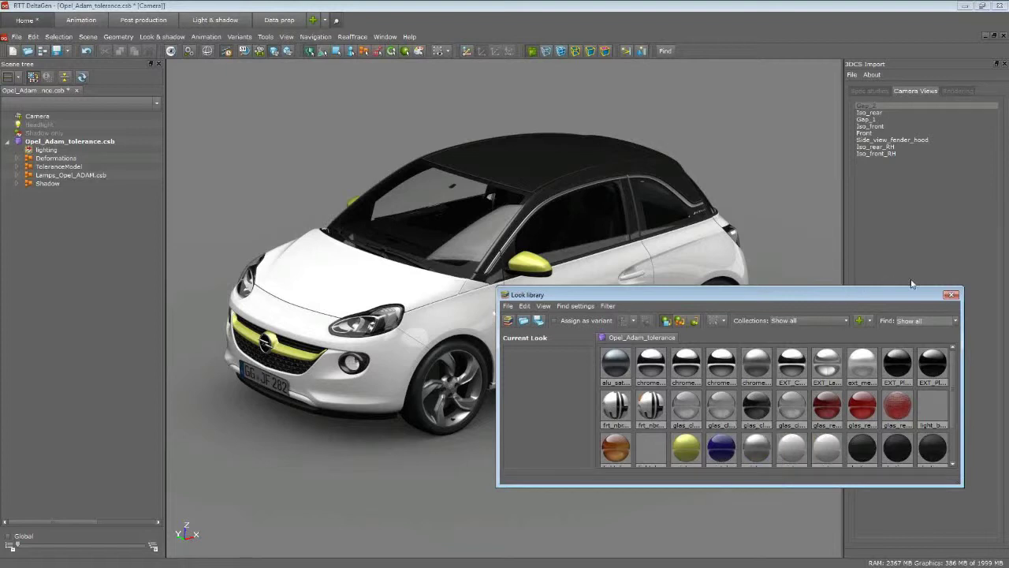
pyautogui.click(952, 295)
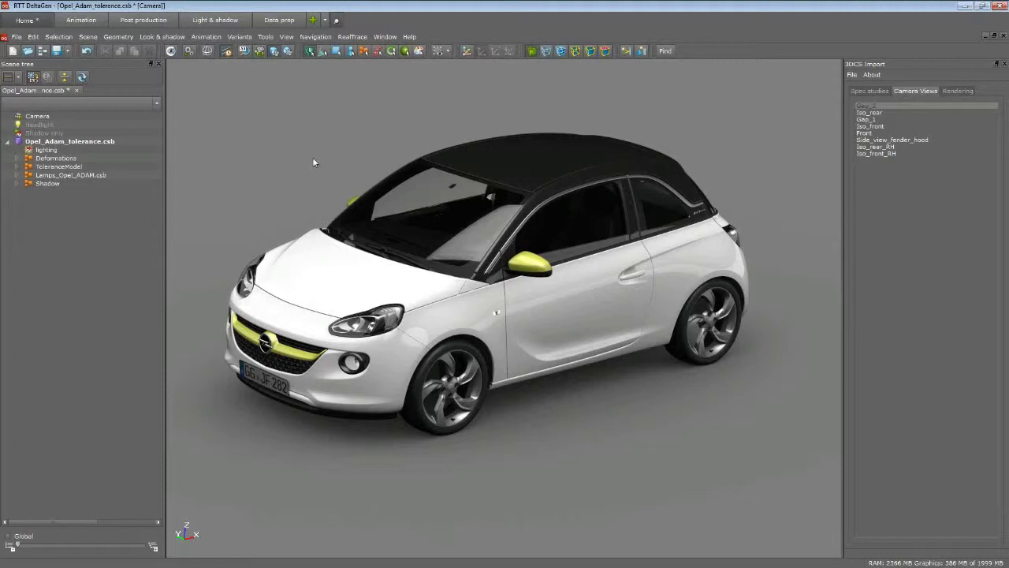
# Show the imported spec studies and bring the hood-fender gap above the front wheel into close view
pyautogui.click(870, 90)
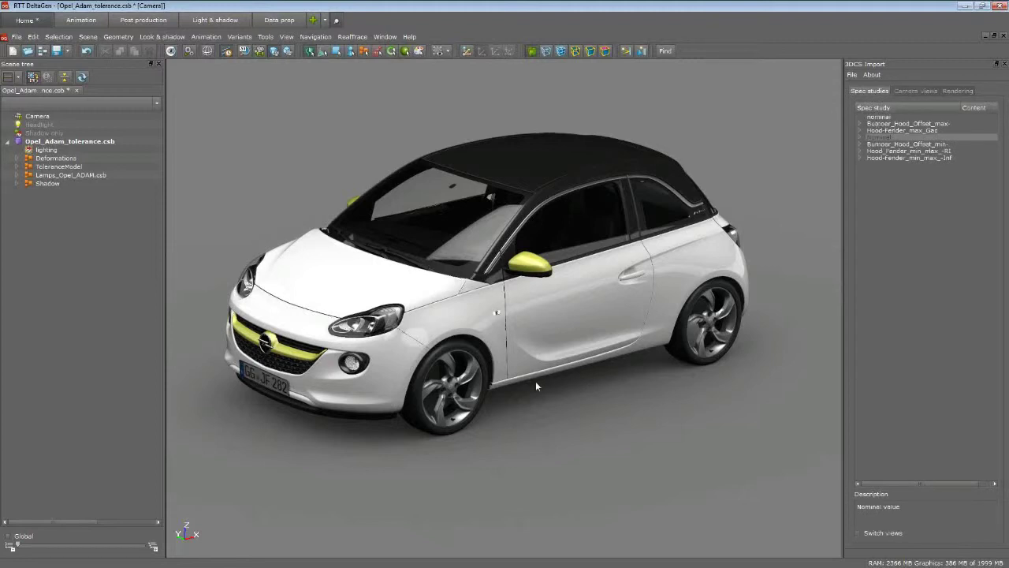
pyautogui.moveTo(530, 376); pyautogui.dragTo(351, 320)
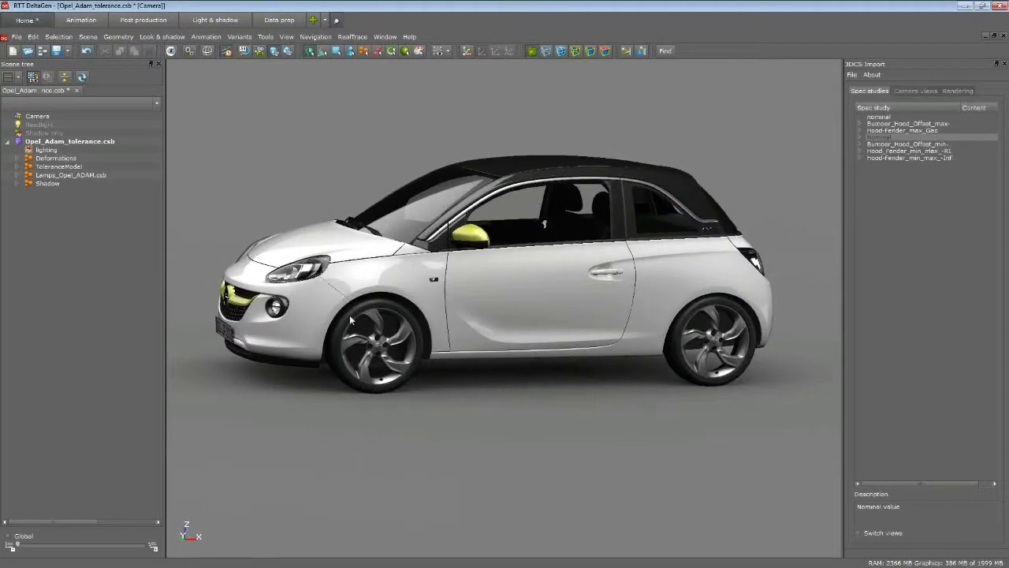
pyautogui.moveTo(351, 319); pyautogui.dragTo(349, 293, button='right')
pyautogui.moveTo(349, 293); pyautogui.dragTo(376, 297, button='middle')
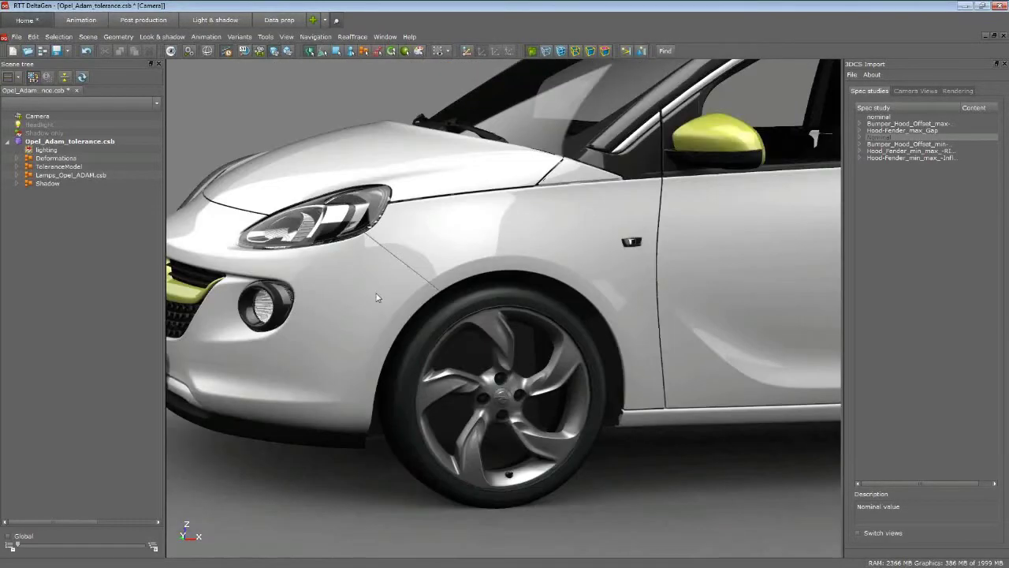
pyautogui.moveTo(397, 305)
pyautogui.mouseDown()
pyautogui.moveTo(438, 283)
pyautogui.moveTo(402, 289)
pyautogui.mouseUp()
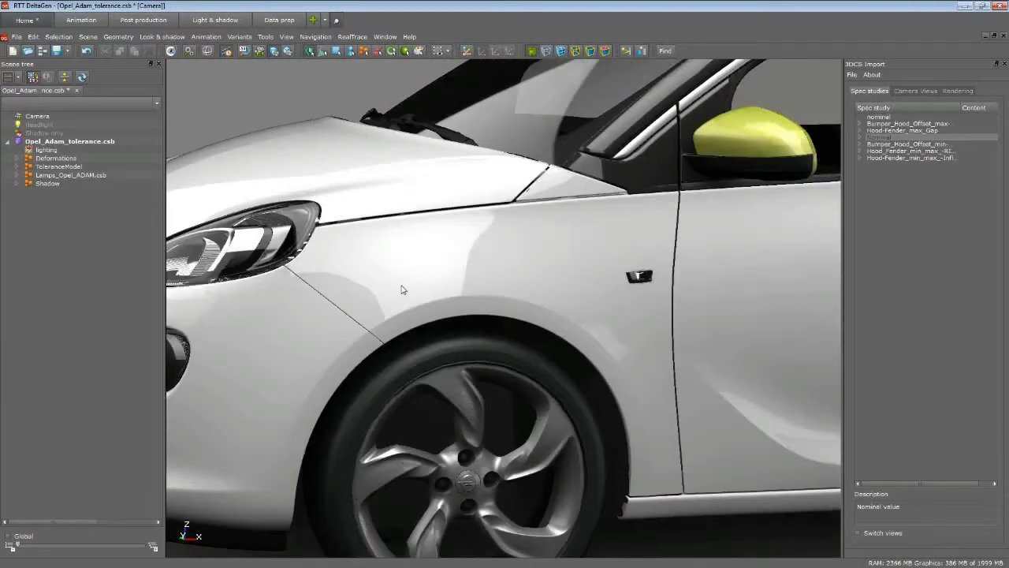
pyautogui.moveTo(401, 285); pyautogui.dragTo(404, 285, button='middle')
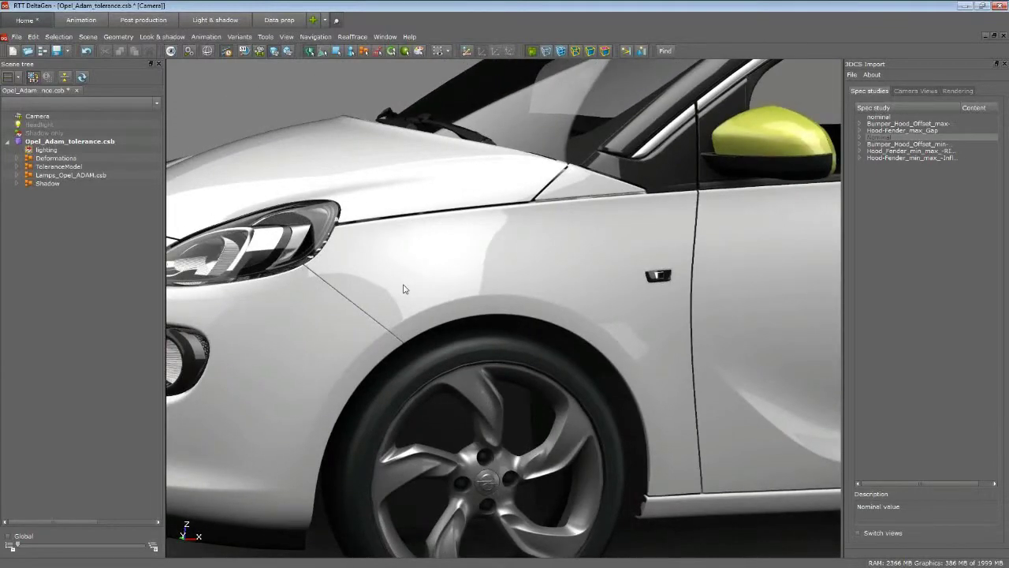
pyautogui.moveTo(403, 289); pyautogui.dragTo(398, 295)
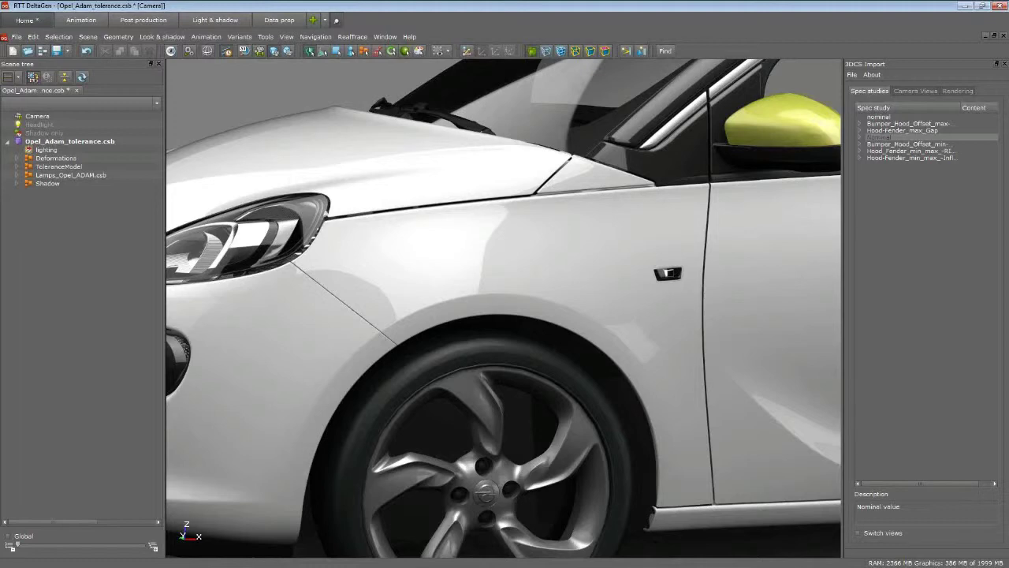
# Switch to 3DCS Variation Analyst and view the whole car model from the front at an angle
pyautogui.hotkey('alt', 'Tab')
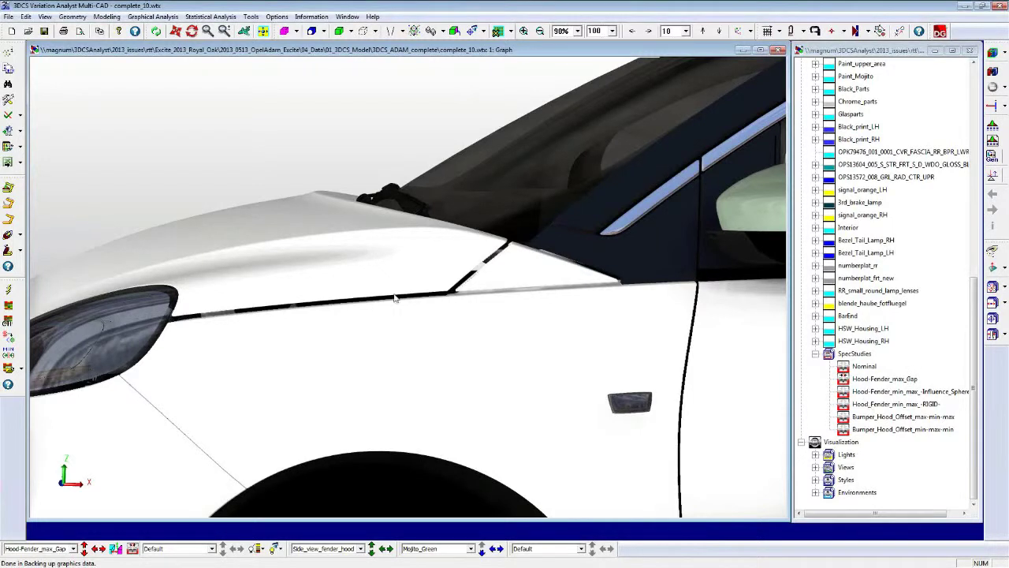
pyautogui.rightClick(470, 269)
pyautogui.click(252, 107)
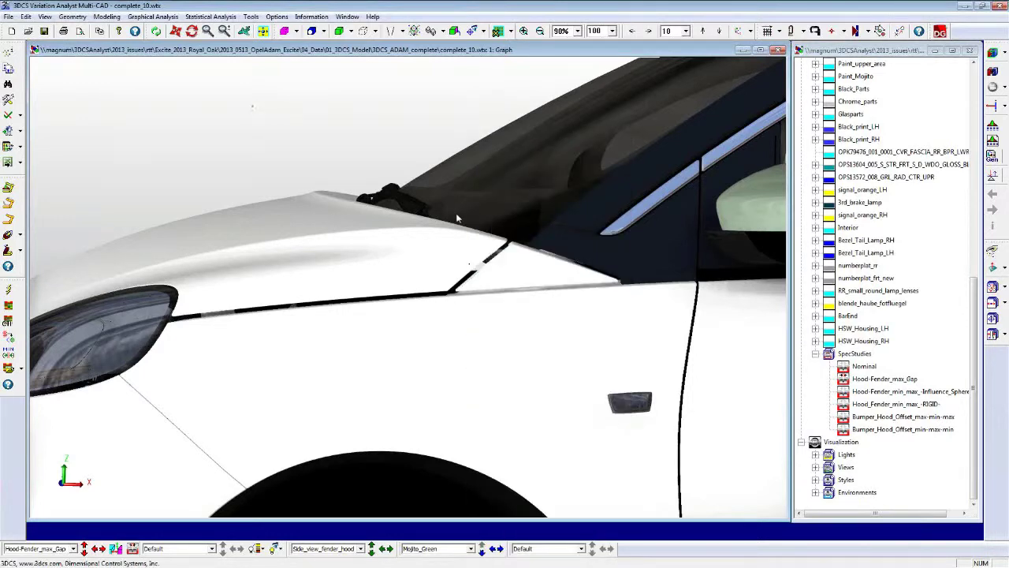
pyautogui.rightClick(458, 241)
pyautogui.click(363, 156)
pyautogui.moveTo(408, 238); pyautogui.dragTo(401, 354)
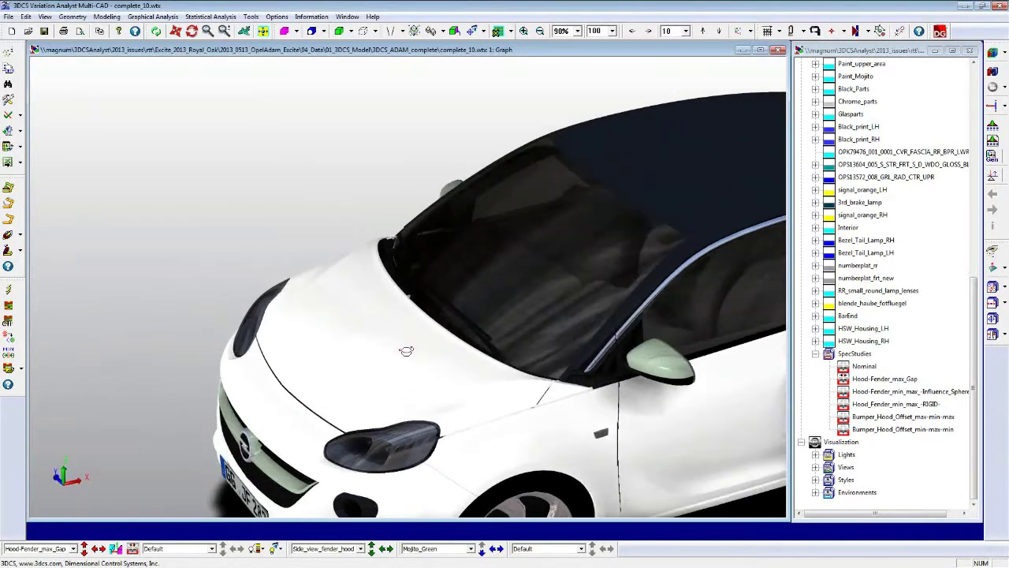
pyautogui.click(260, 33)
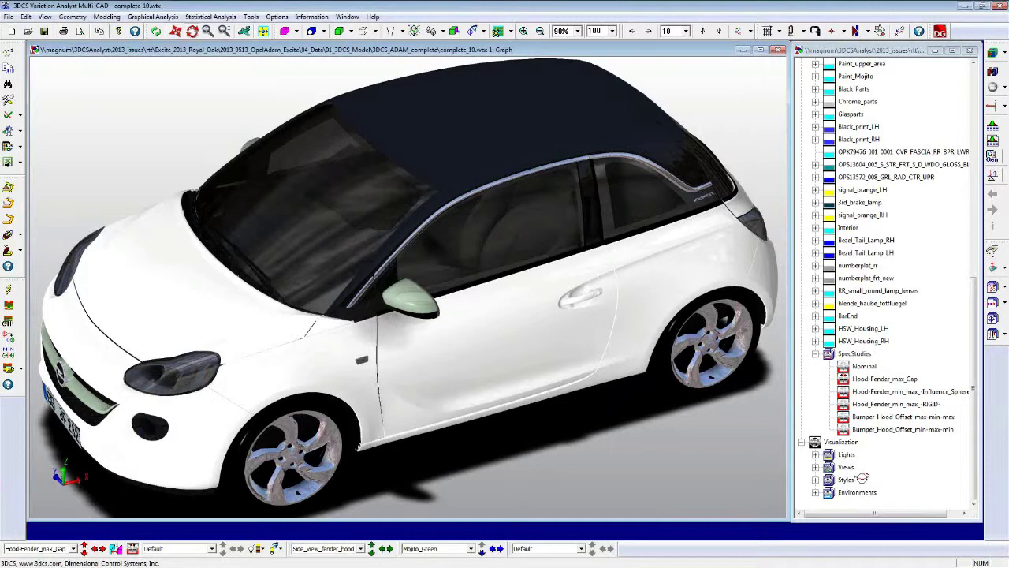
# Preview the Blue_White style on the car and return to the Mojito_Green style
pyautogui.click(817, 469)
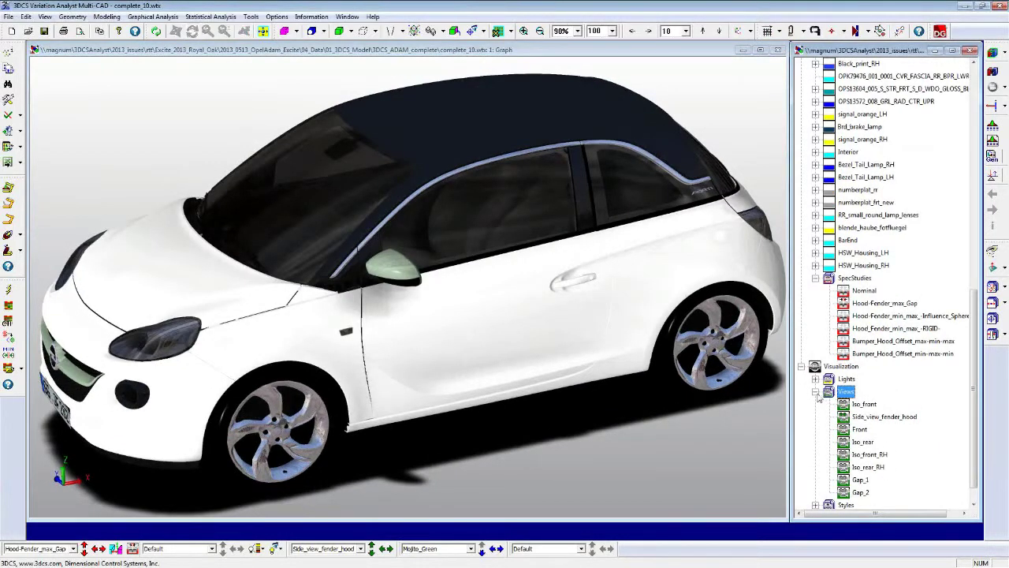
pyautogui.click(817, 392)
pyautogui.click(817, 479)
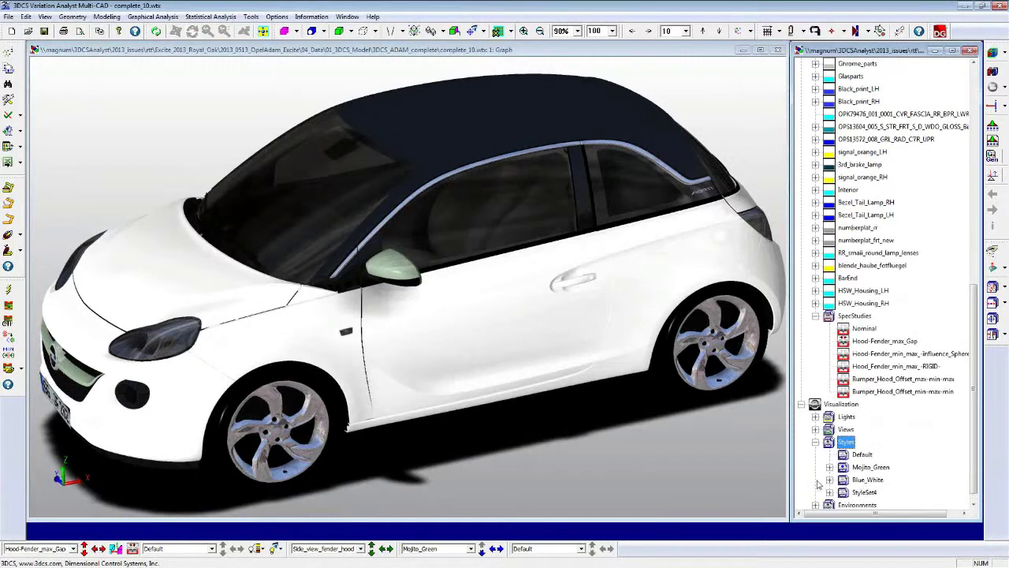
pyautogui.click(866, 480)
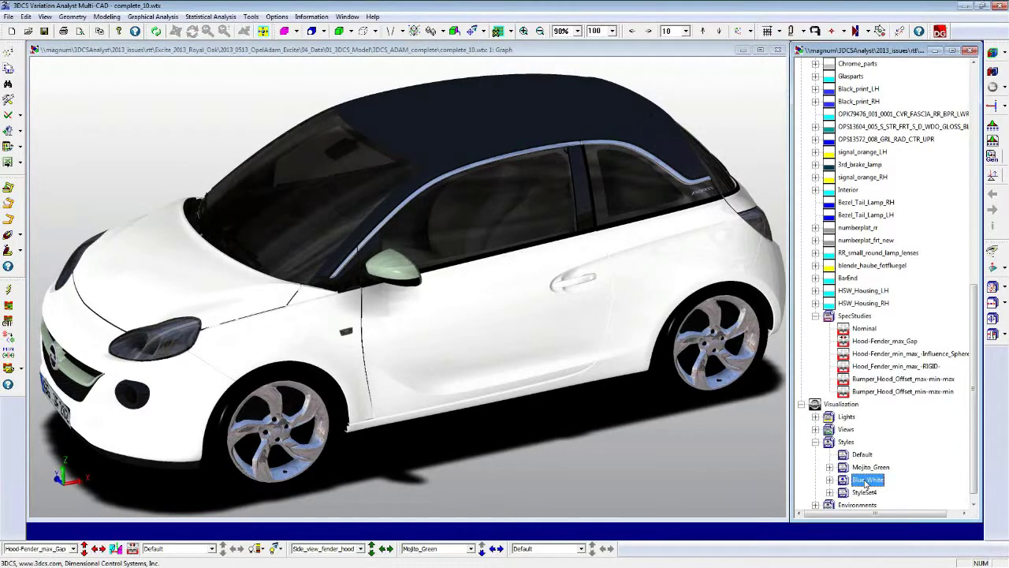
pyautogui.doubleClick(866, 481)
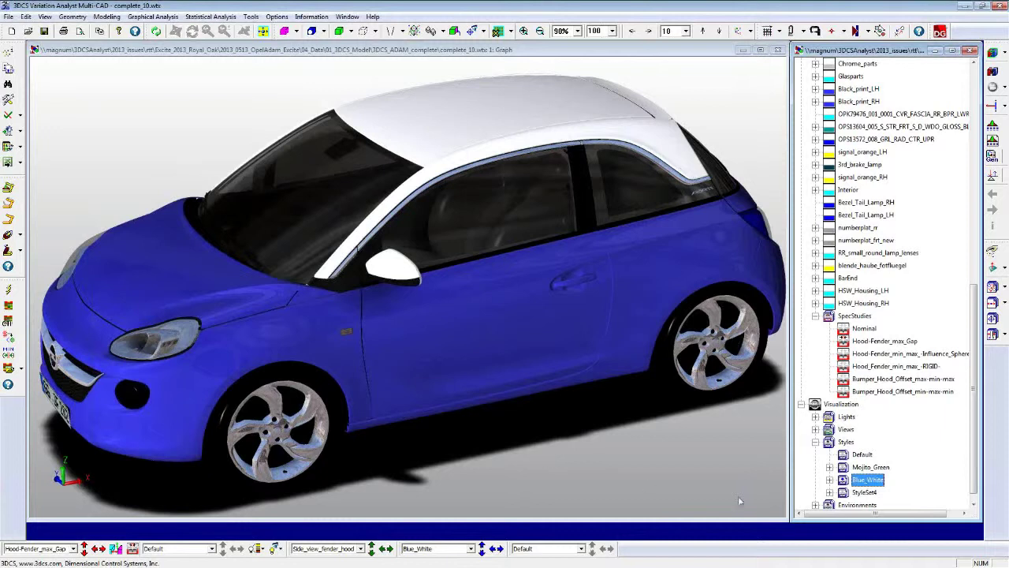
pyautogui.click(867, 469)
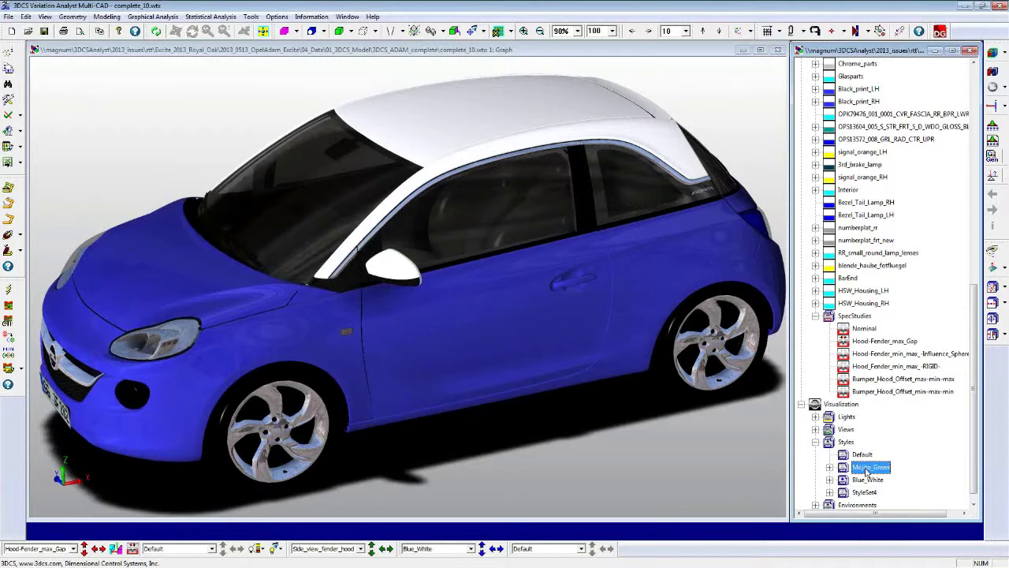
pyautogui.doubleClick(868, 469)
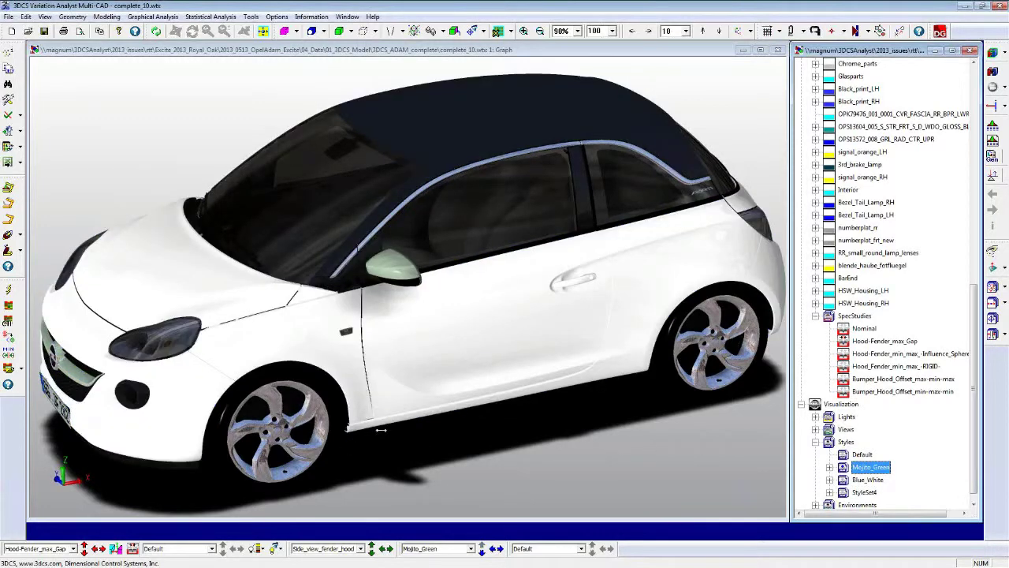
# View the car from the side and recall the saved Side_view_fender_hood view
pyautogui.click(557, 400)
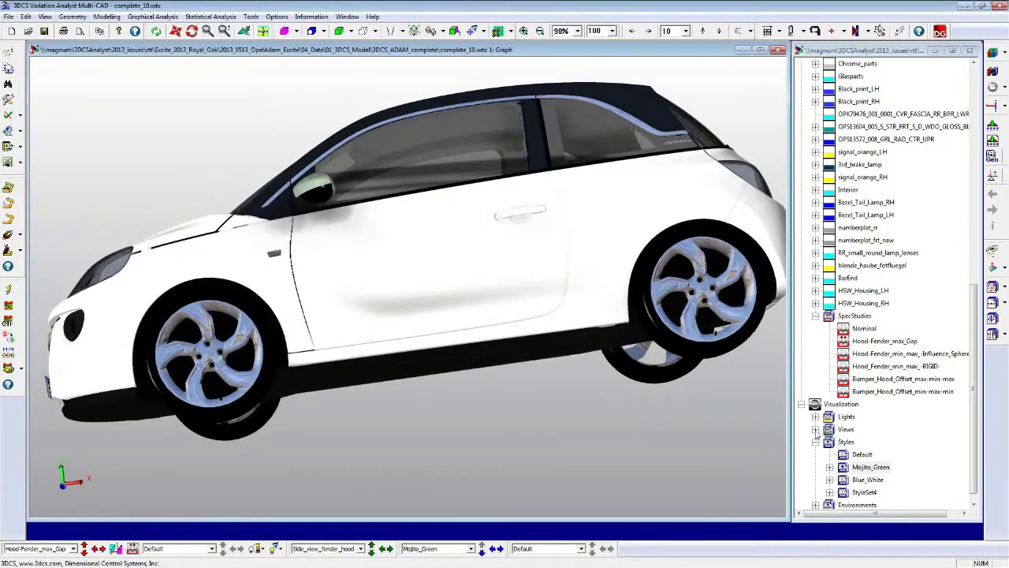
pyautogui.click(815, 430)
pyautogui.click(815, 429)
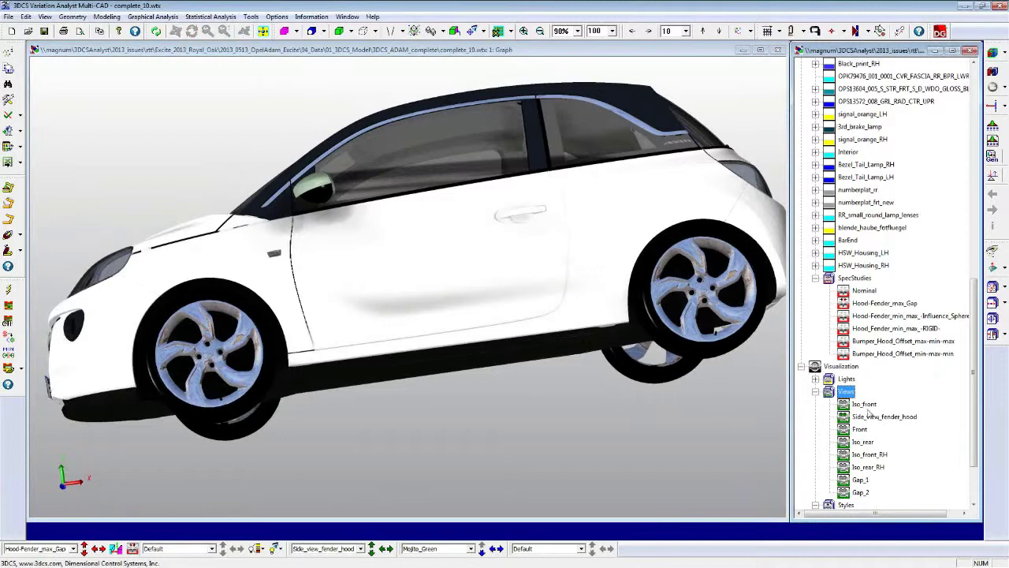
pyautogui.click(871, 418)
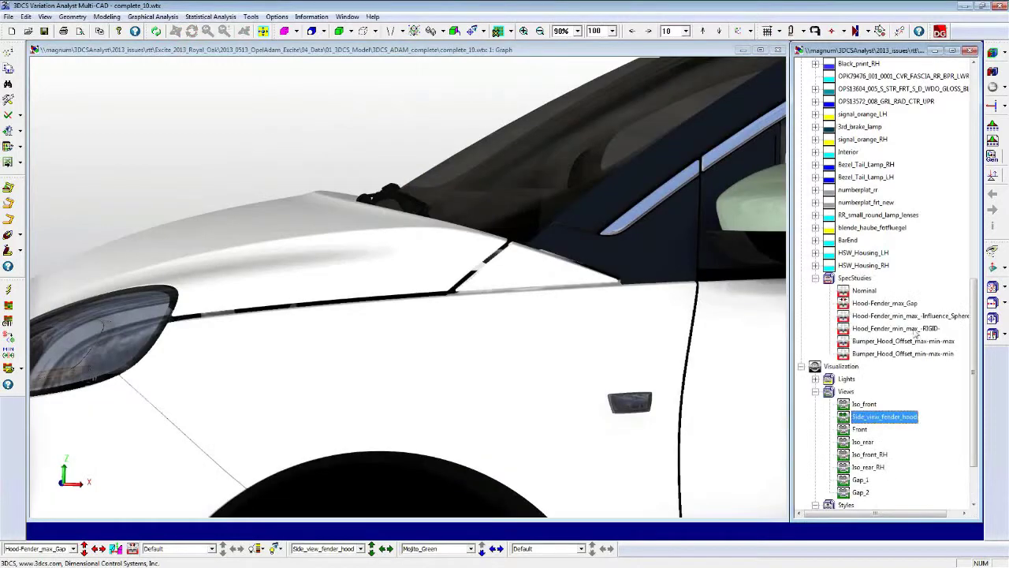
# Apply the Nominal spec study, followed by the Hood-Fender_max_Gap spec study
pyautogui.click(865, 291)
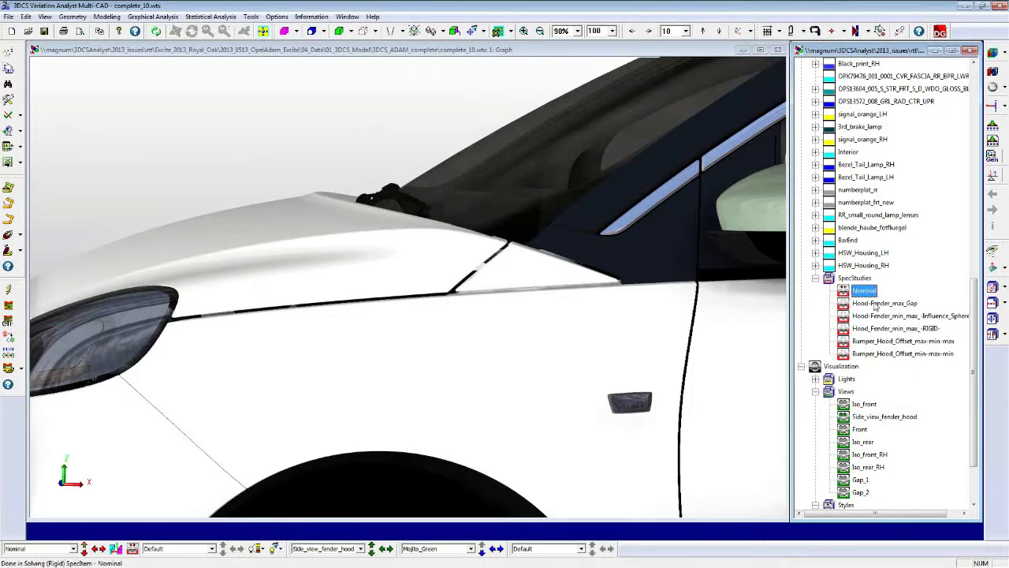
pyautogui.click(875, 306)
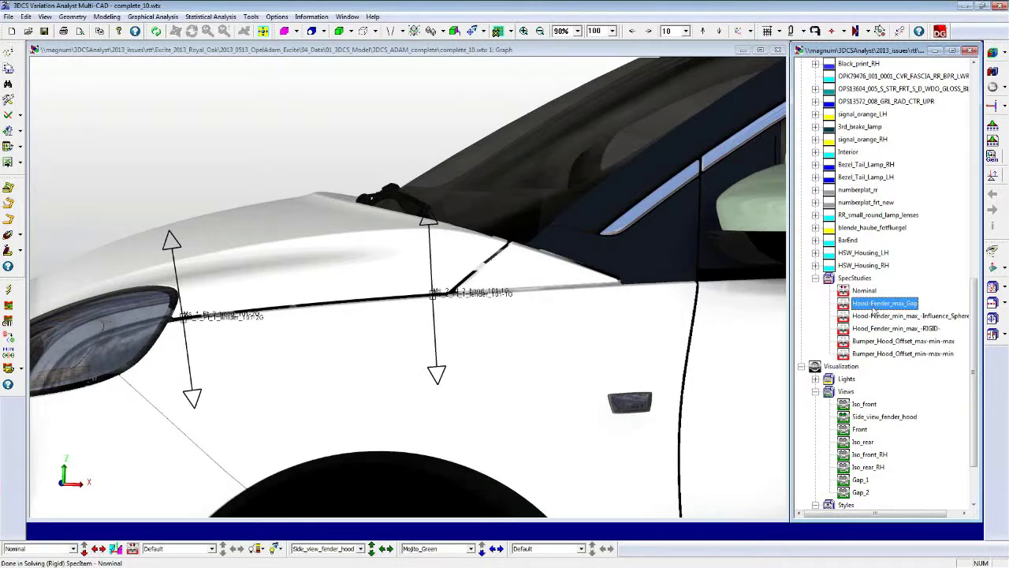
pyautogui.doubleClick(872, 308)
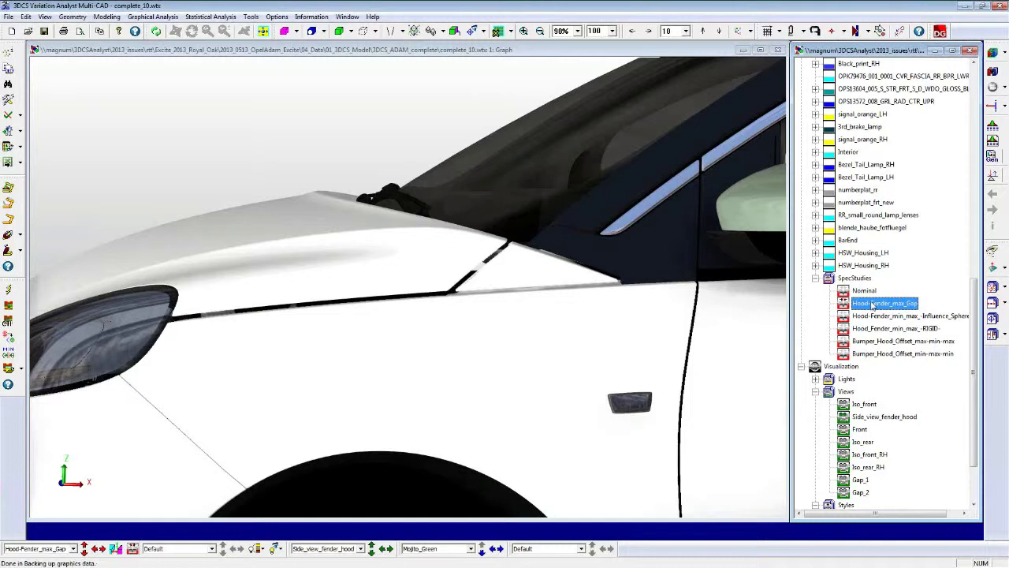
# Switch back to RTT DeltaGen and apply the Nominal spec study with the hood-fender gap in close view
pyautogui.click(966, 8)
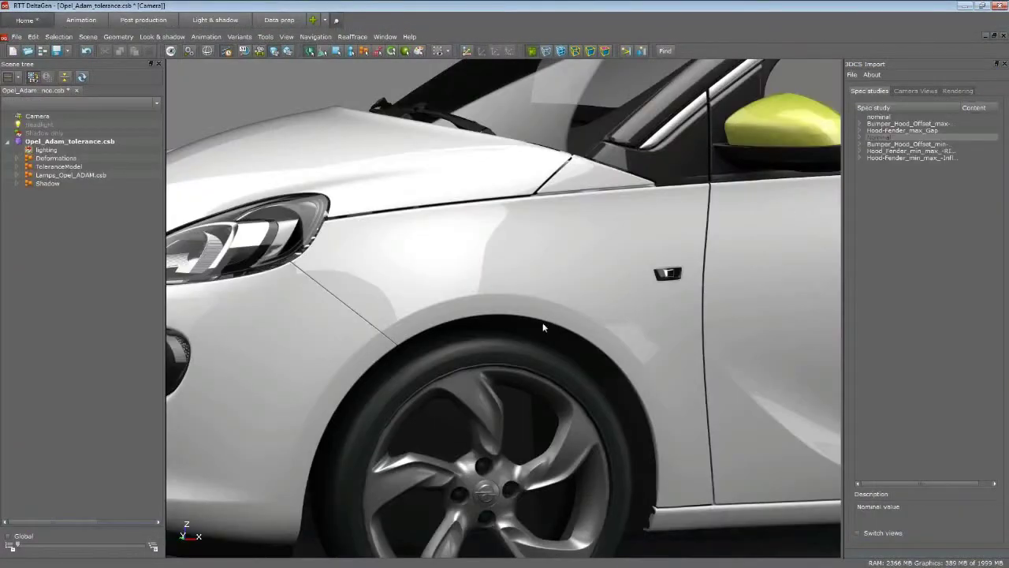
pyautogui.moveTo(534, 341)
pyautogui.mouseDown()
pyautogui.moveTo(508, 326)
pyautogui.moveTo(521, 333)
pyautogui.mouseUp()
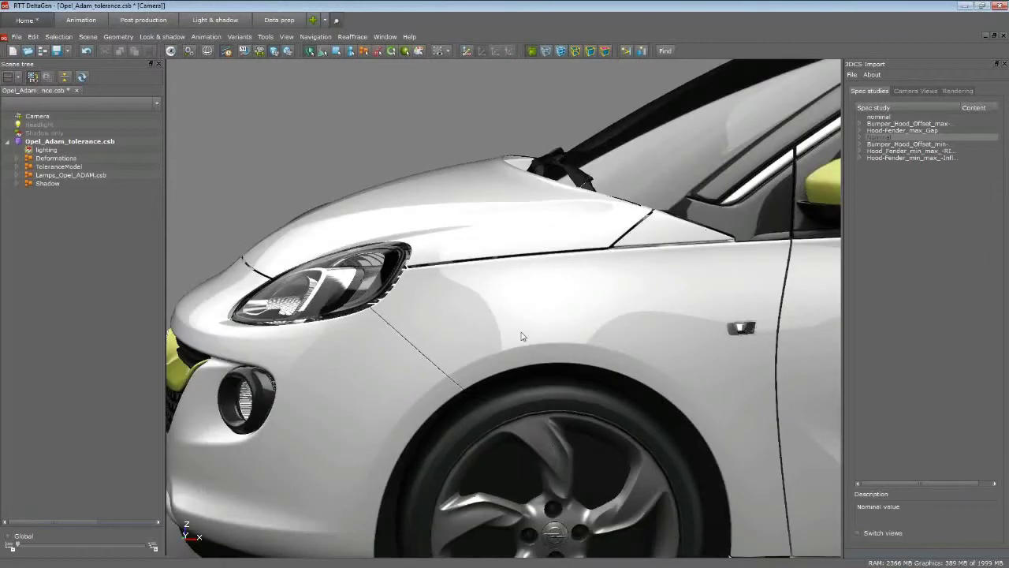
pyautogui.moveTo(522, 333); pyautogui.dragTo(487, 354, button='right')
pyautogui.moveTo(486, 359); pyautogui.dragTo(483, 362)
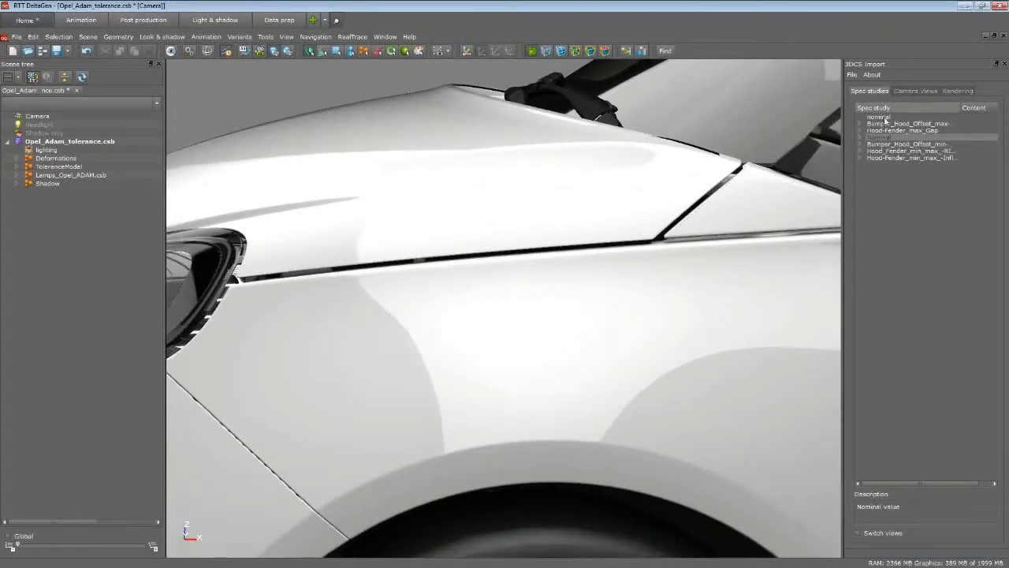
pyautogui.doubleClick(885, 138)
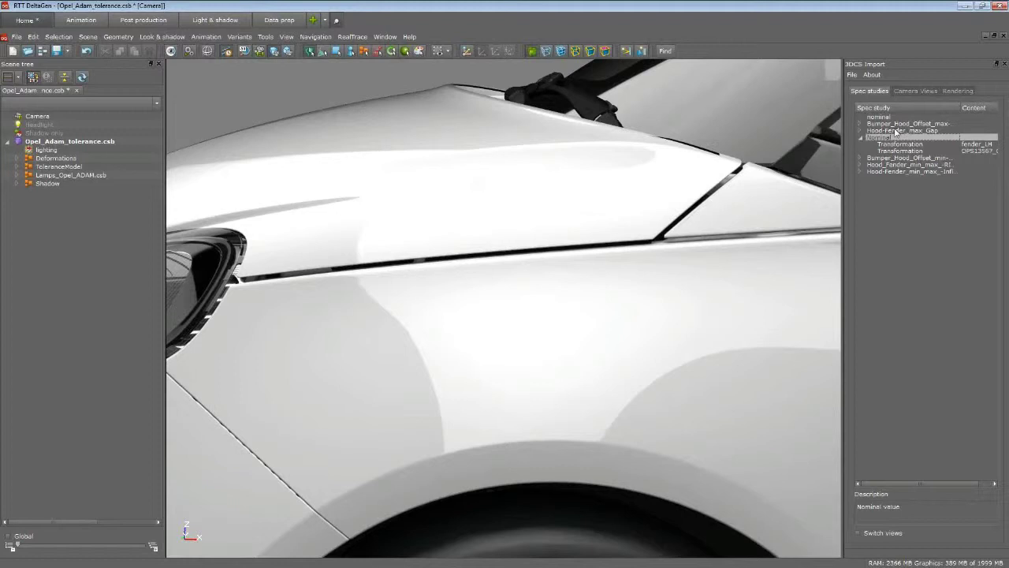
# Compare the hood-fender gap by alternating between the Hood-Fender_max_Gap and Nominal spec studies, ending on Hood-Fender_max_Gap
pyautogui.click(895, 131)
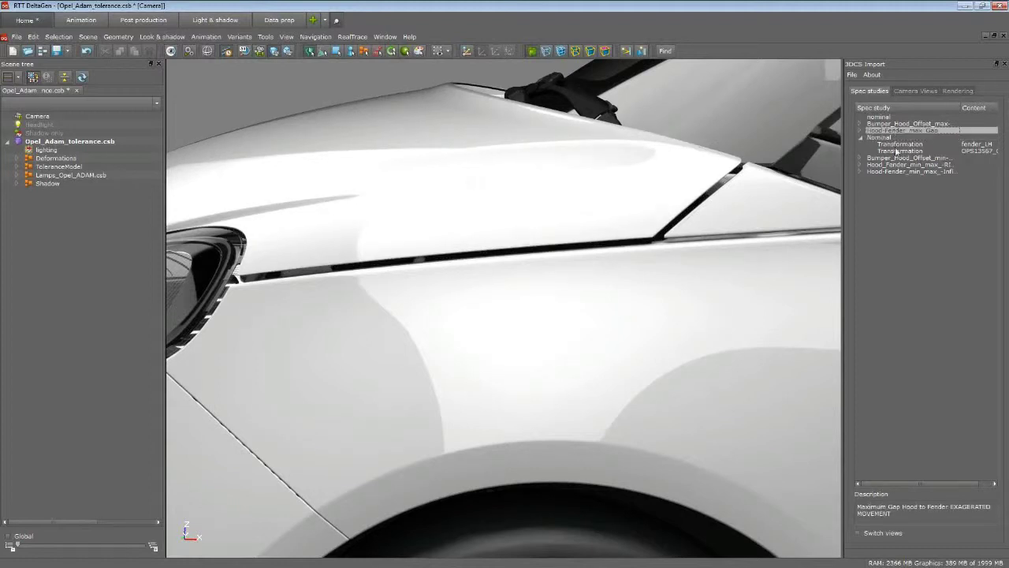
pyautogui.click(883, 137)
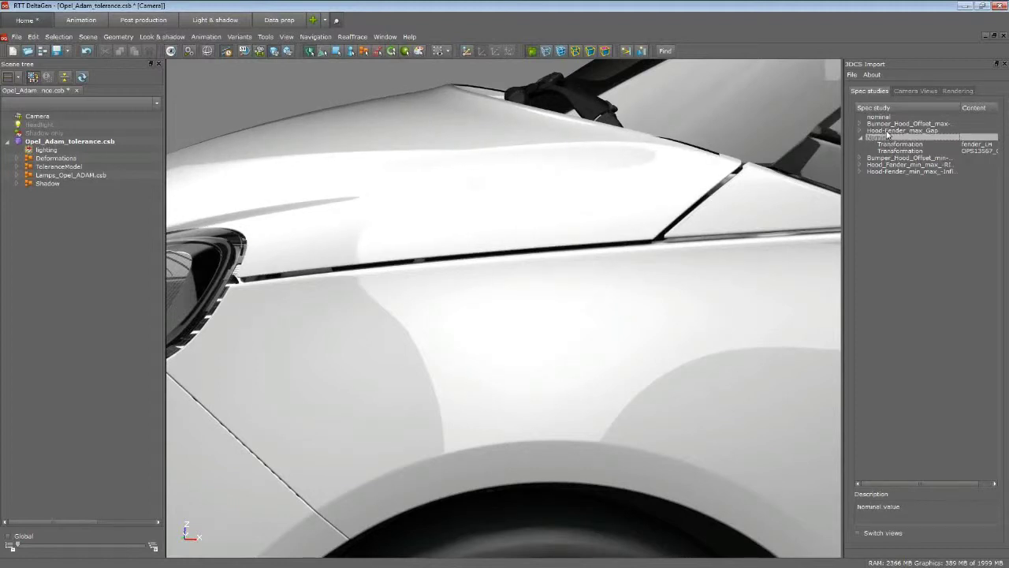
pyautogui.click(885, 132)
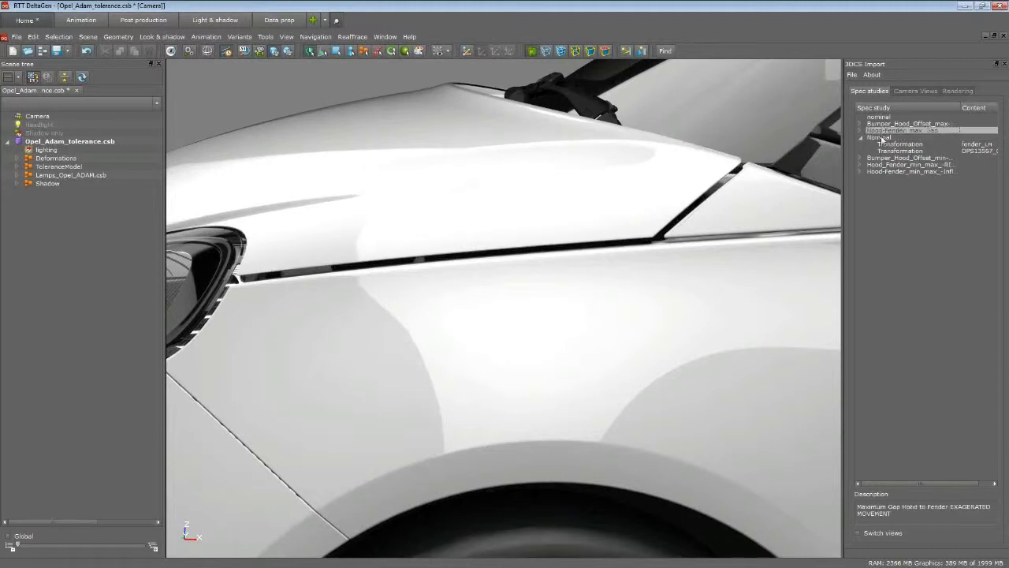
pyautogui.click(881, 137)
pyautogui.click(881, 131)
# View the car's front corner and compare the influence and rigid variants of the Hood-Fender_min_max spec study
pyautogui.moveTo(511, 316); pyautogui.dragTo(533, 323, button='middle')
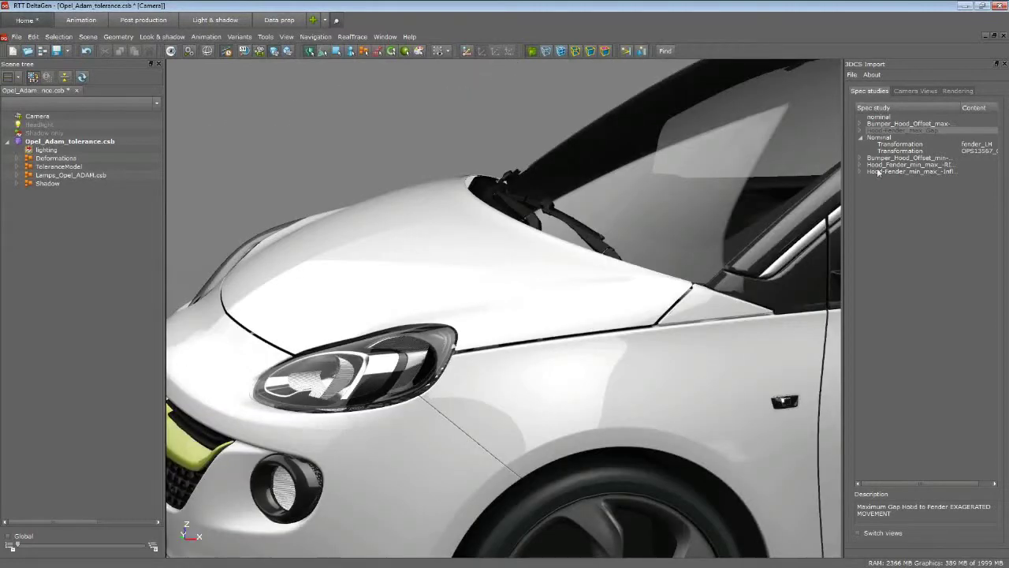
pyautogui.click(879, 171)
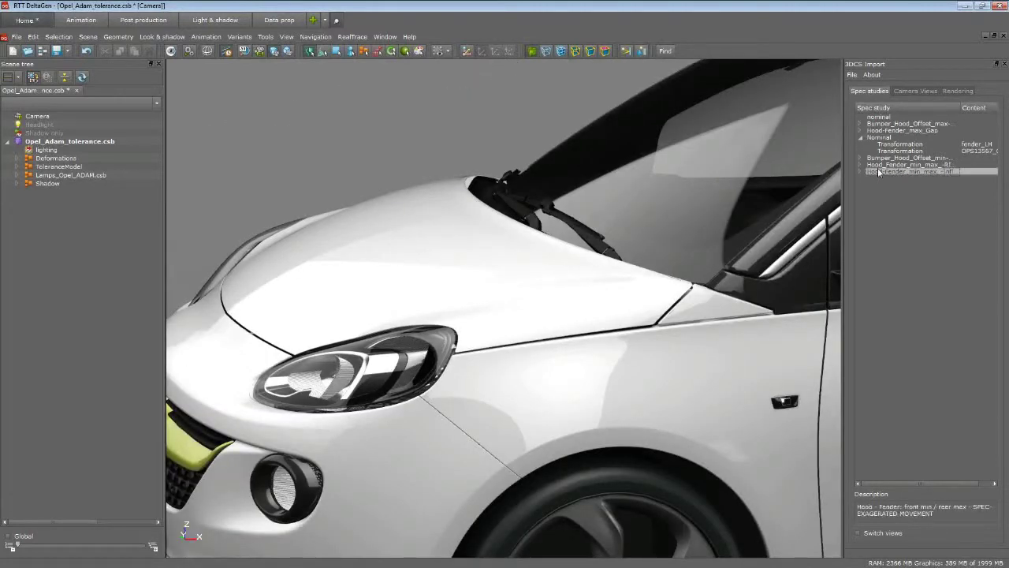
pyautogui.click(880, 165)
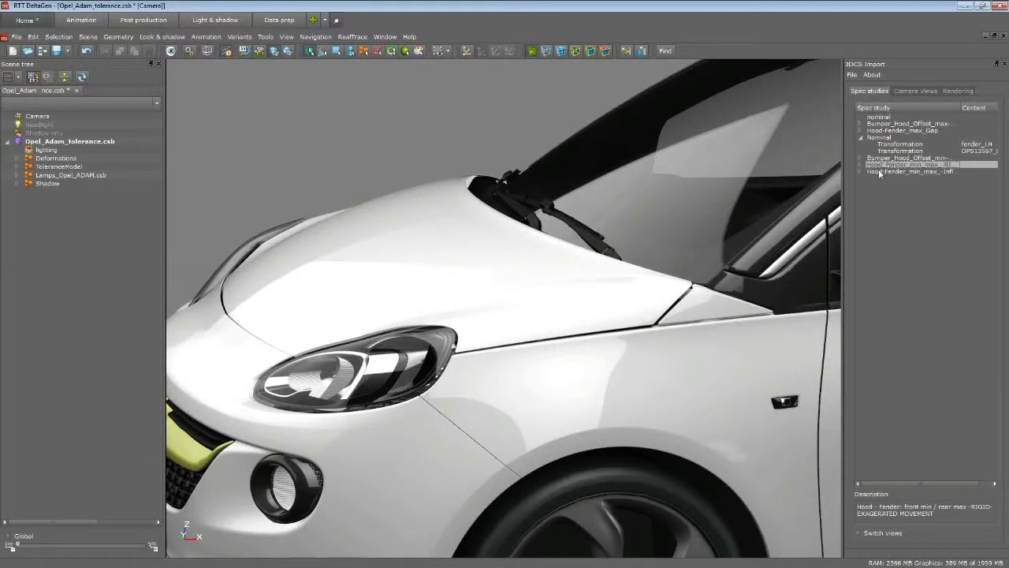
pyautogui.click(879, 171)
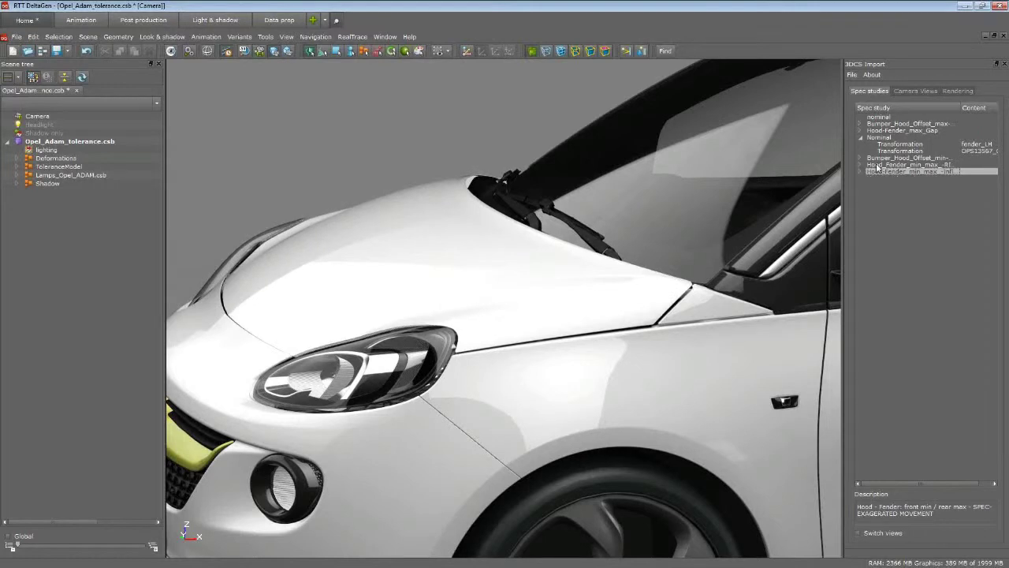
# Apply the Bumper_Hood_Offset_min spec study, compare it with the Hood-Fender_min_max influence study, and return to Bumper_Hood_Offset_min
pyautogui.click(875, 158)
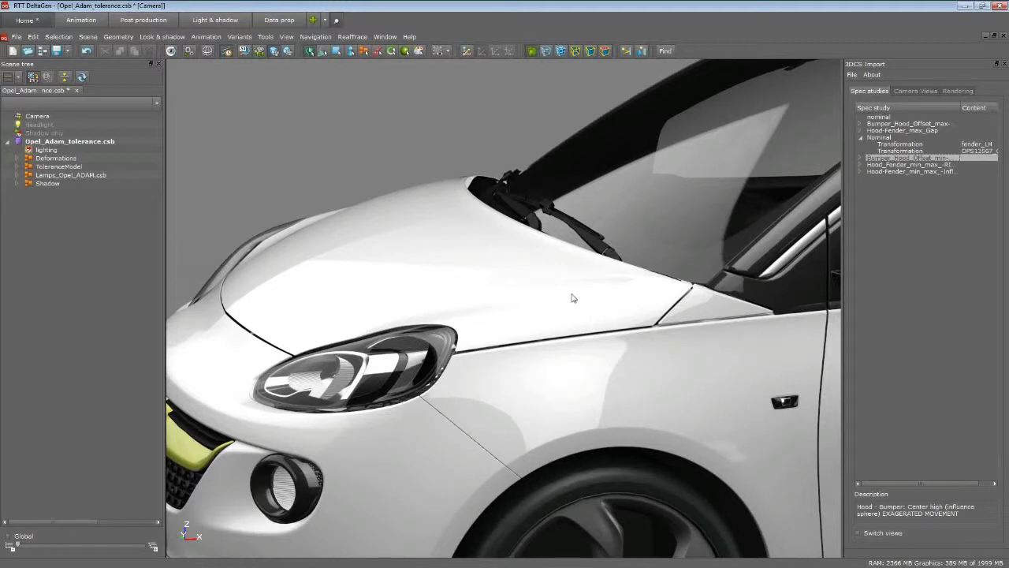
pyautogui.click(880, 172)
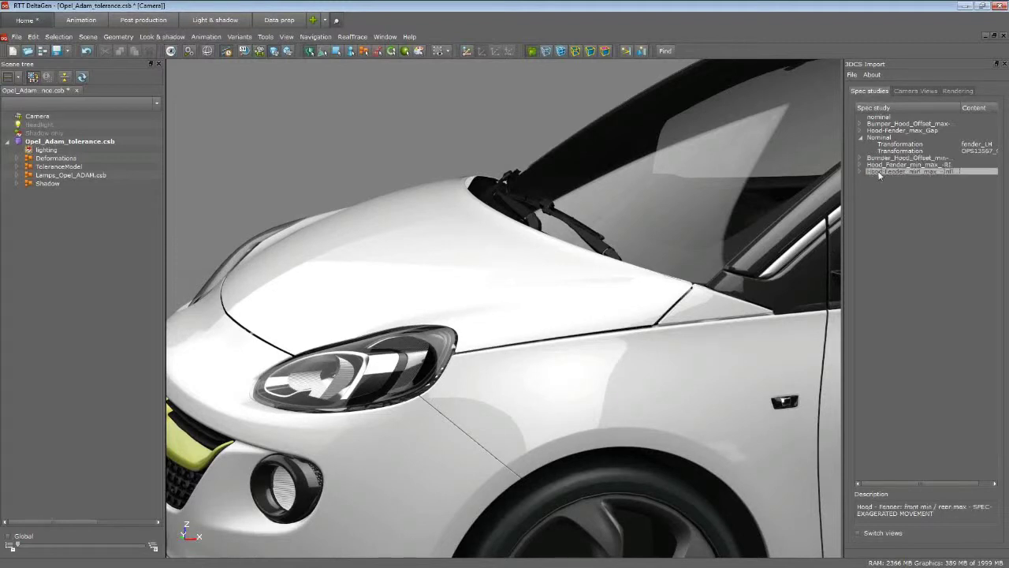
pyautogui.click(883, 159)
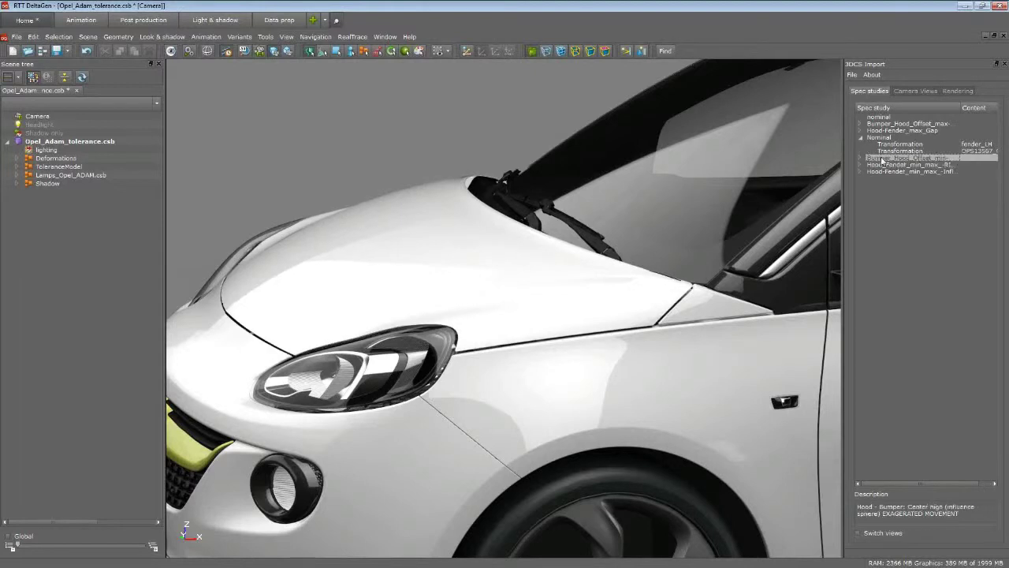
# Open the list of saved camera views in the 3DCS import
pyautogui.click(913, 91)
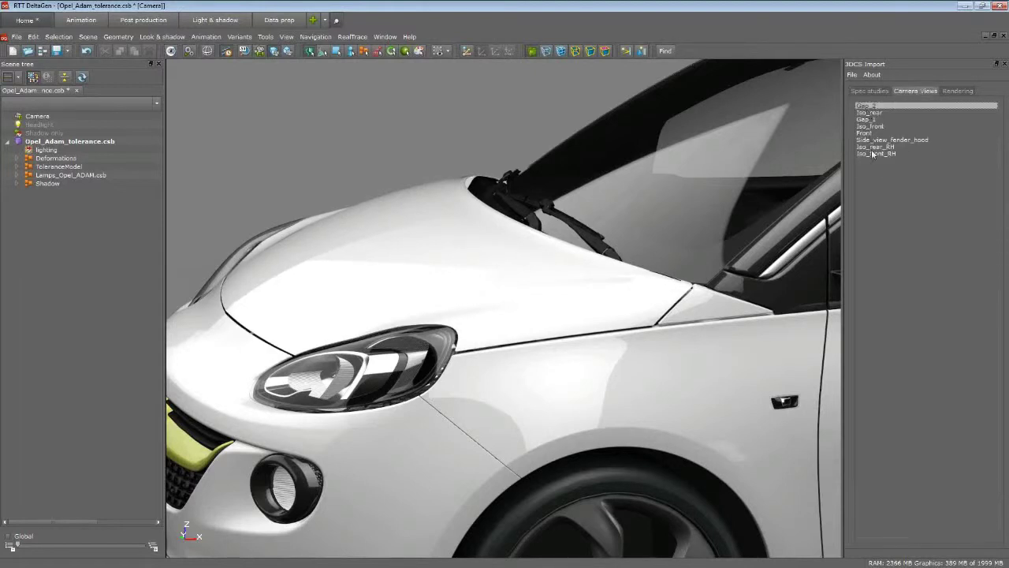